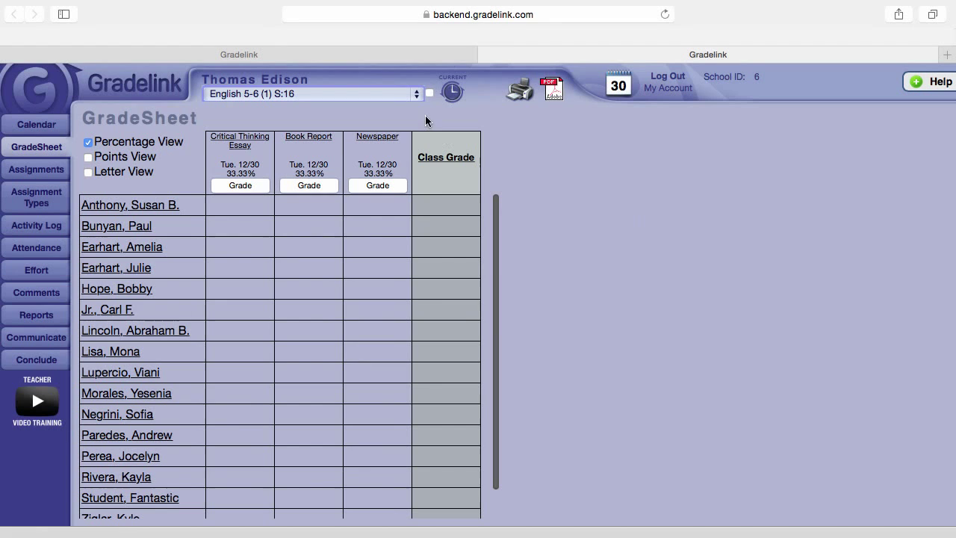
Step: Keep English 5-6 (1) S:16 selected in the class dropdown
left_click(416, 97)
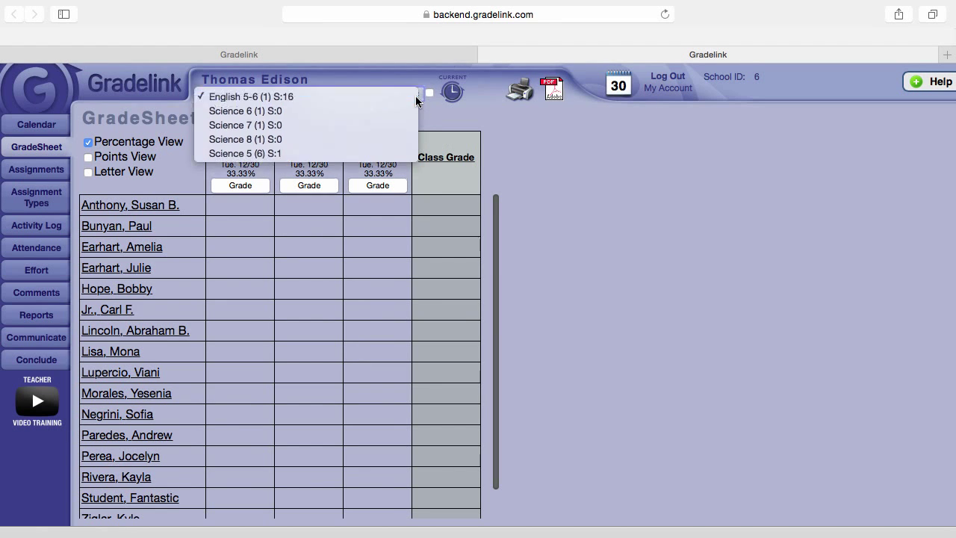
left_click(416, 97)
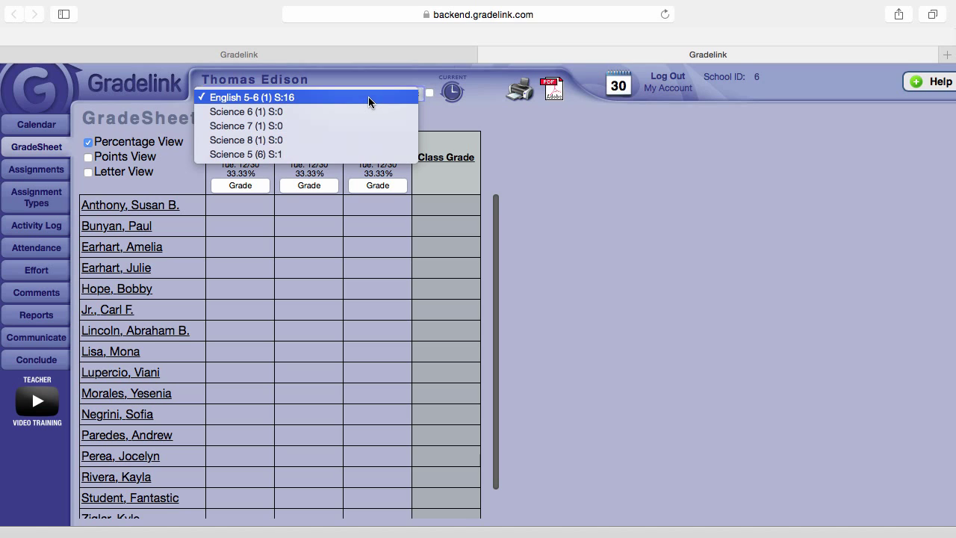
left_click(368, 99)
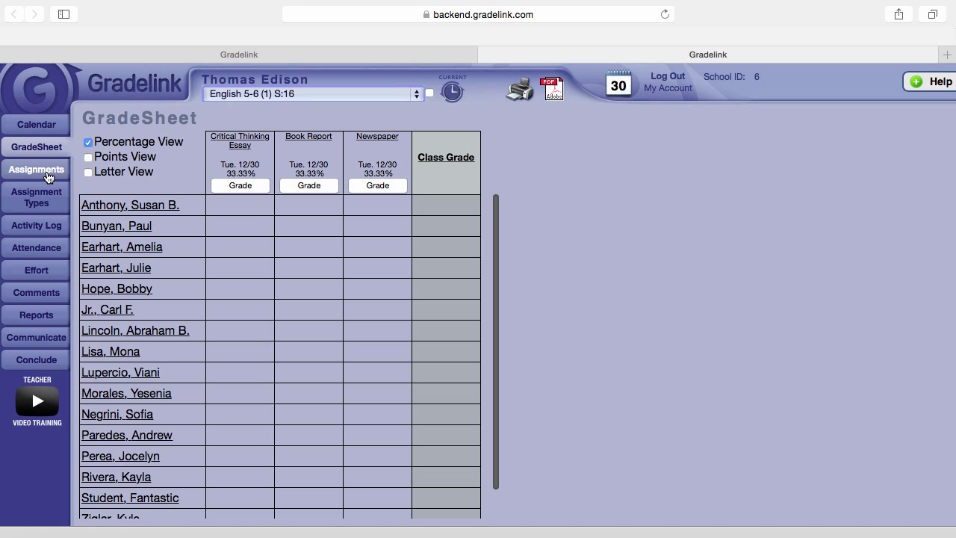
Step: Add a new assignment titled 'Book Report', keeping dates 12/30/2014 and 12/31/2014
left_click(47, 176)
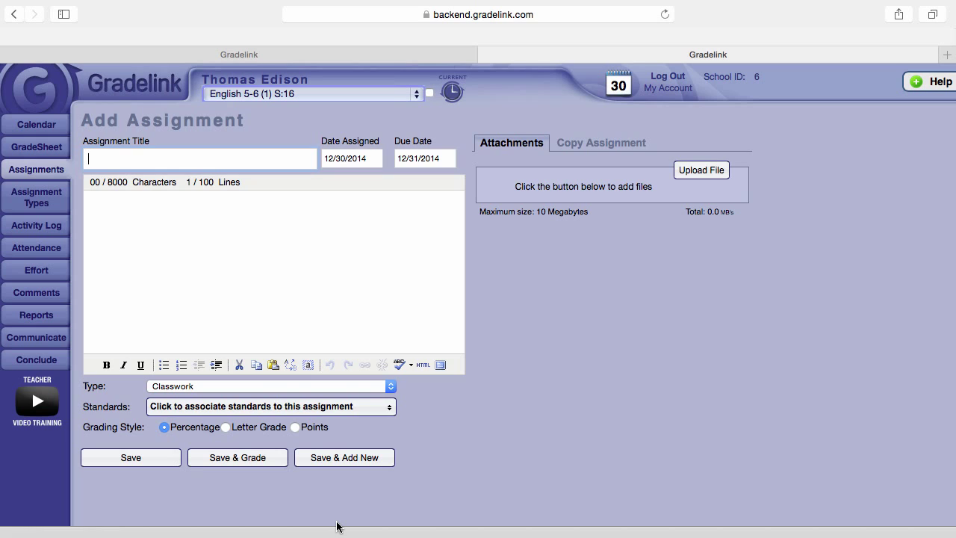
type("Book R")
type("eport")
key("Tab")
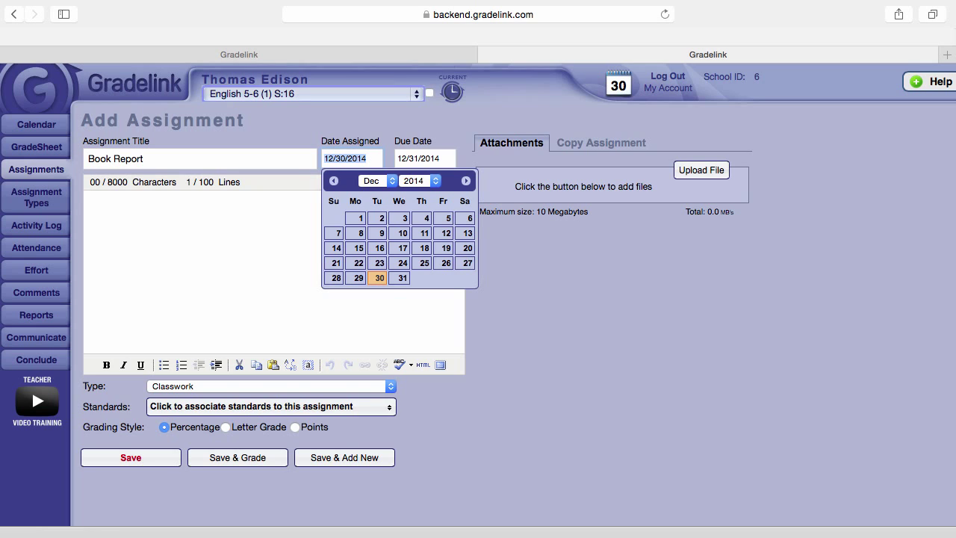
key("Tab")
key("Tab")
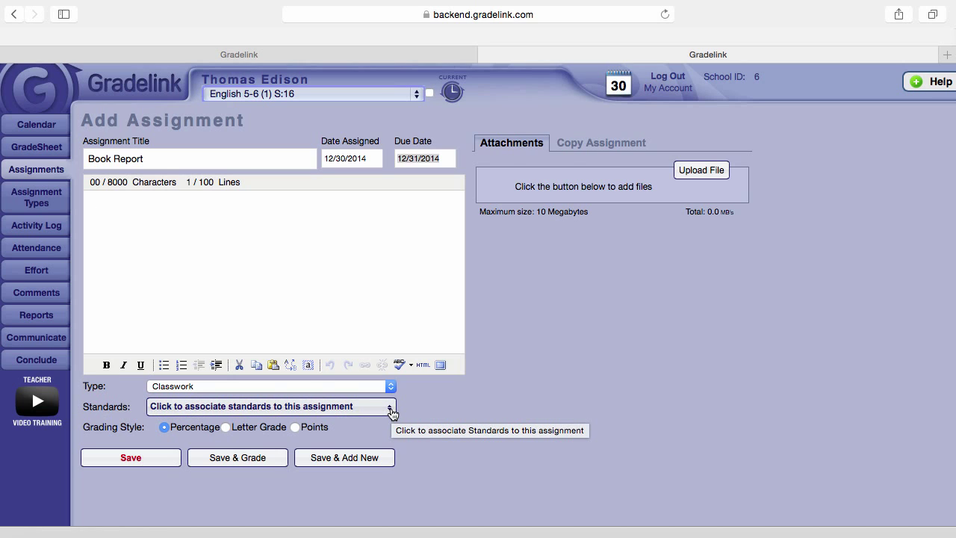
Step: Link standards 5.RF.3, 5.RL.1, 6.RI.1 and 6.RL.1 to the Book Report
left_click(389, 409)
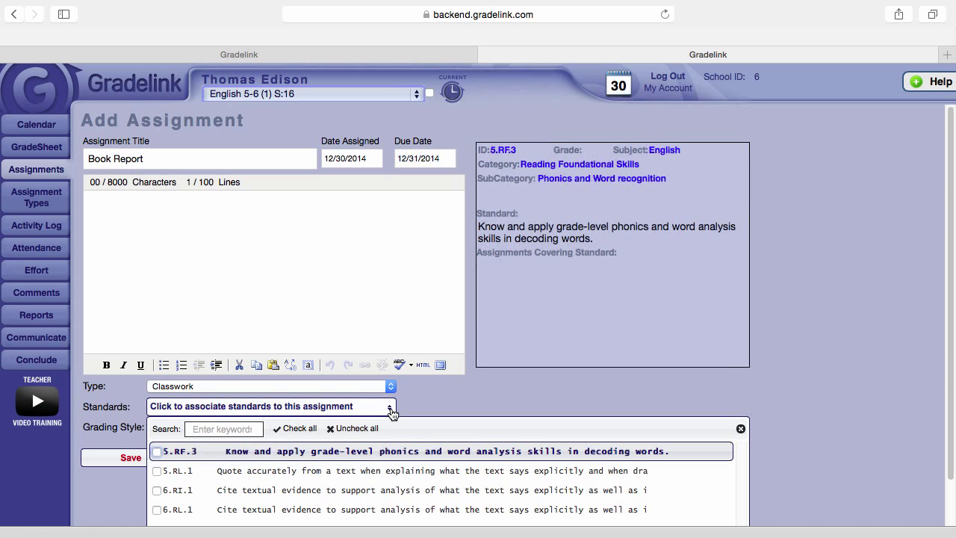
left_click(157, 452)
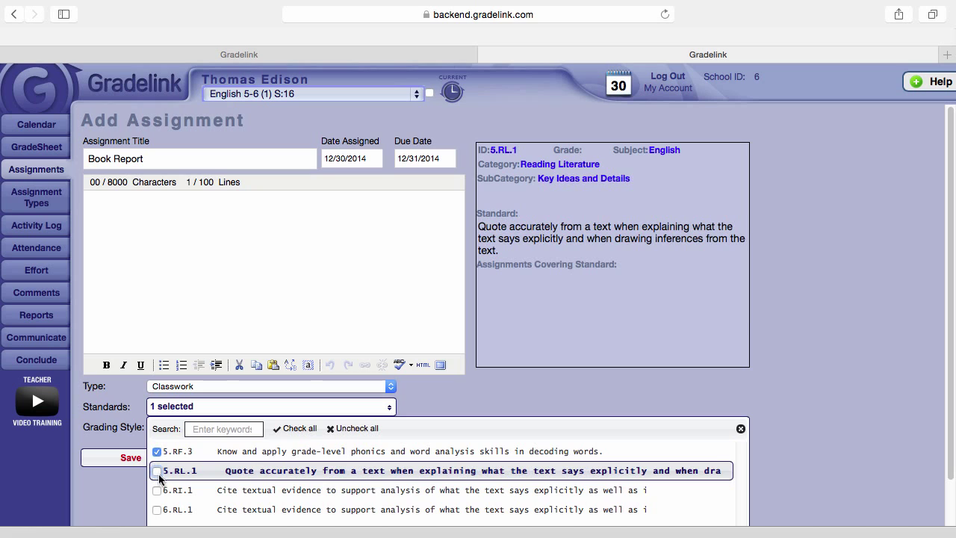
left_click(157, 470)
left_click(158, 491)
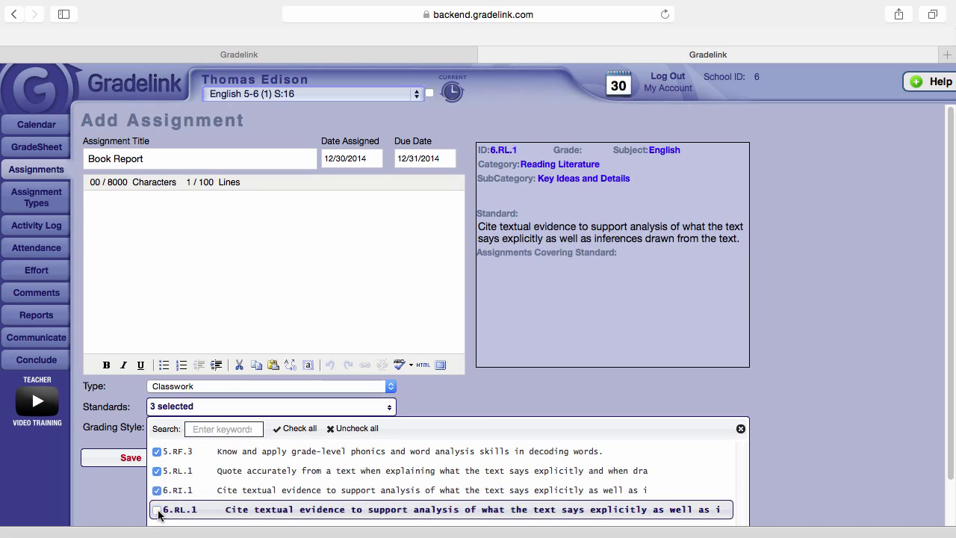
left_click(157, 509)
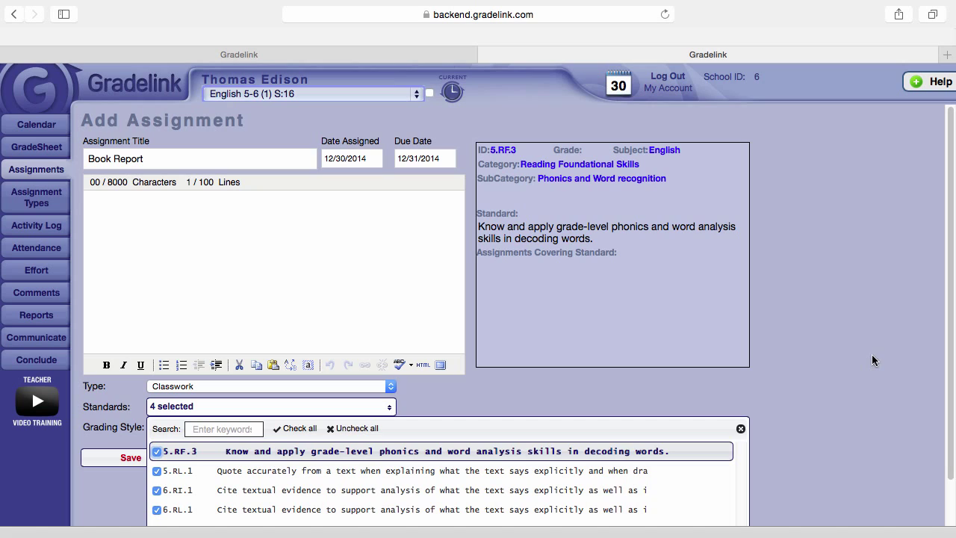
left_click(815, 348)
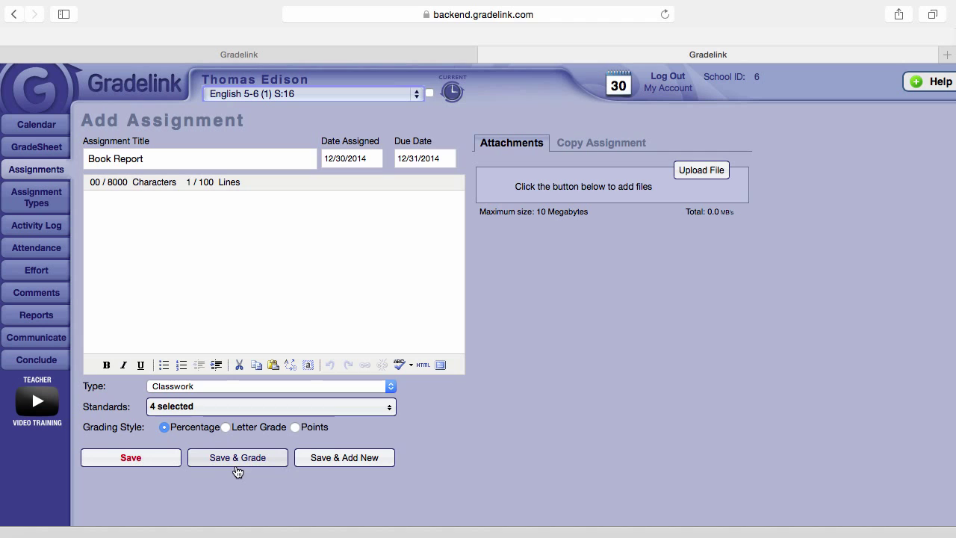
Step: Save the assignment and give every student 100 on the Book Report
left_click(240, 461)
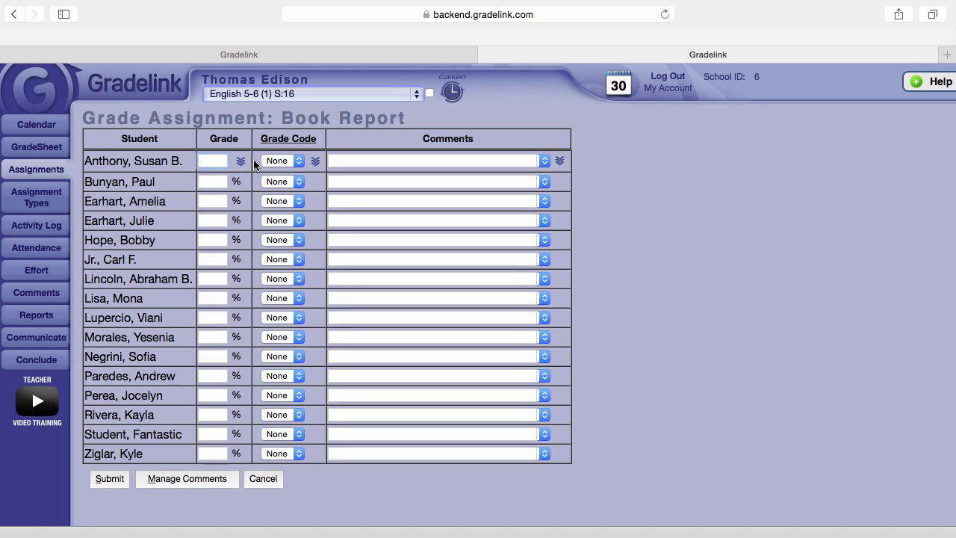
type("100")
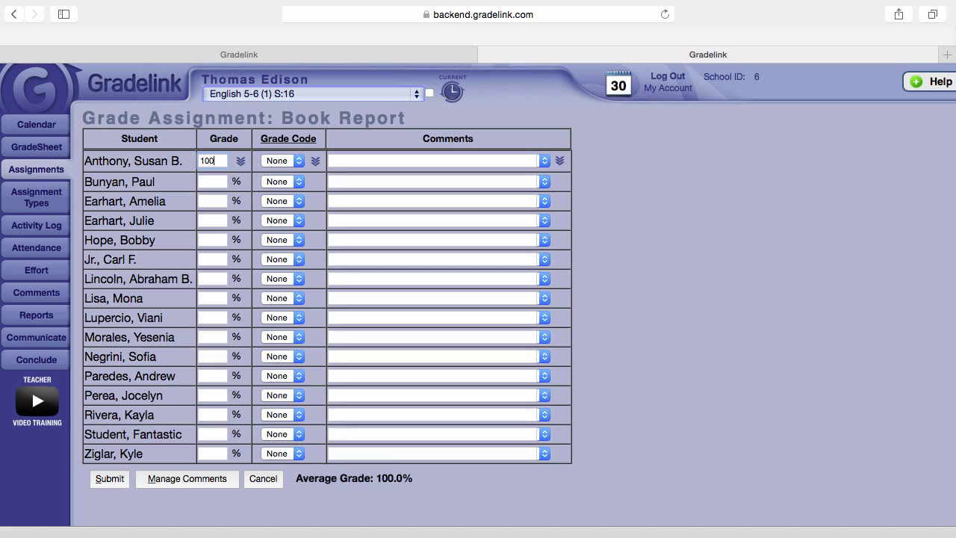
left_click(241, 163)
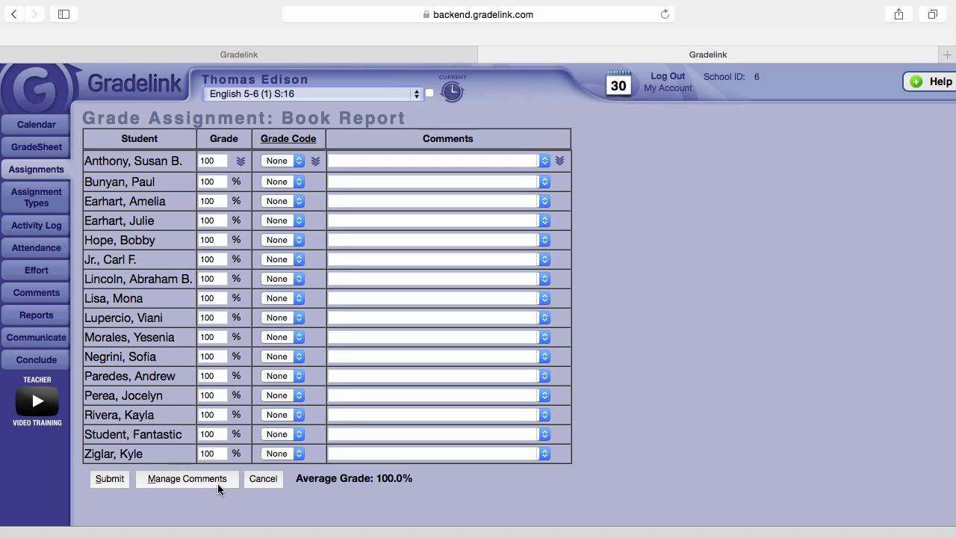
Step: Lower three students' Book Report grades to 85, 70 and 65
left_click_drag(220, 318, 183, 312)
type("85")
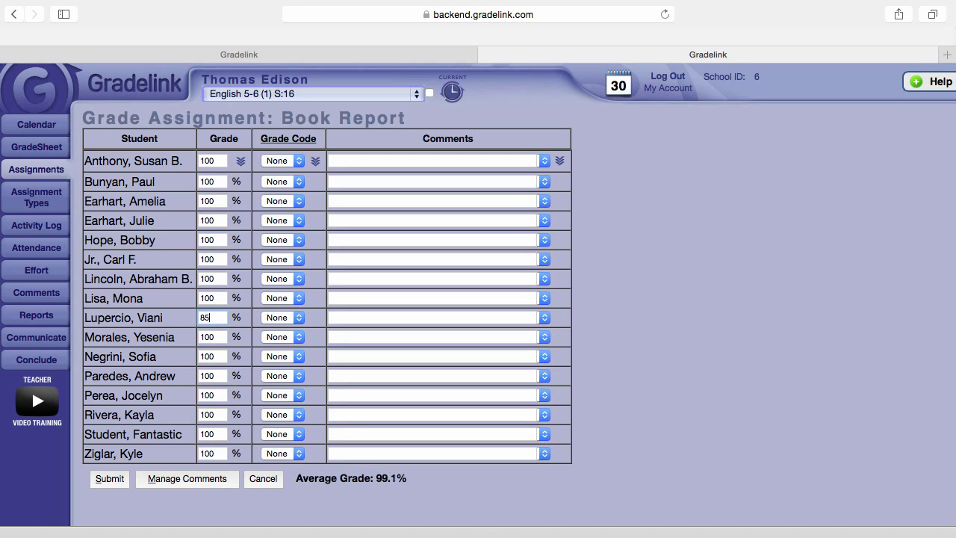
left_click_drag(220, 260, 183, 261)
type("7")
type("0")
left_click_drag(217, 400, 196, 396)
type("65")
Step: Submit the Book Report grades and view the new Book Report column's details
left_click(109, 486)
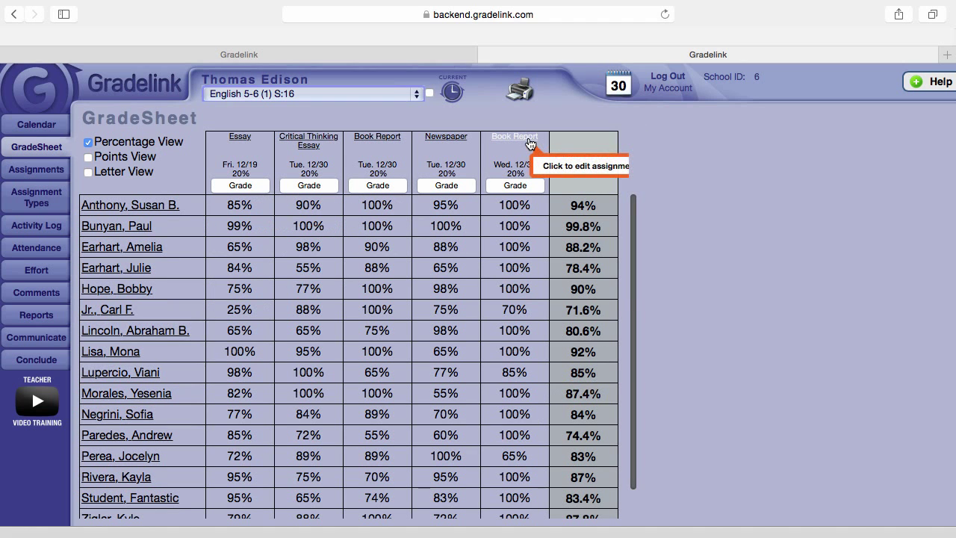
left_click(529, 143)
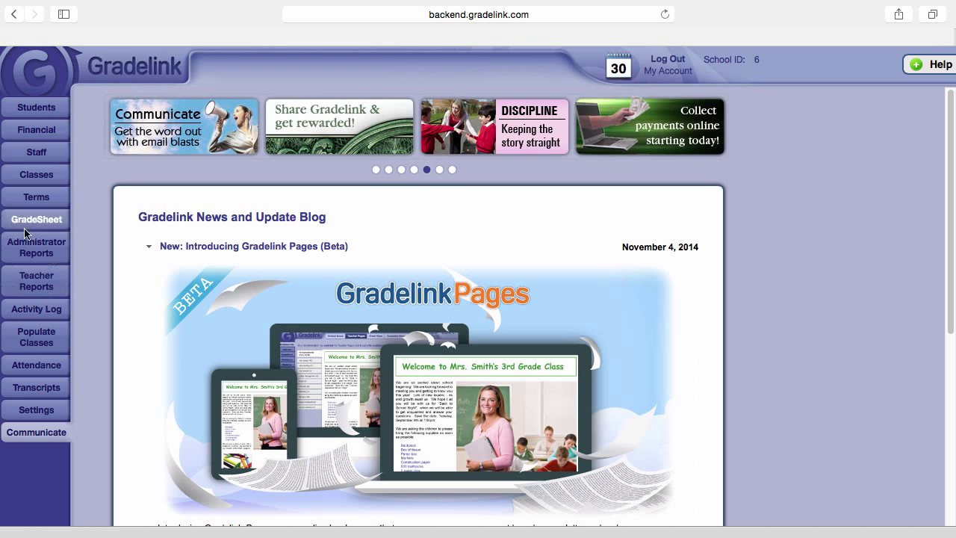
Step: Open the Standards Met Report for English 5-6 from Teacher Reports
left_click(47, 287)
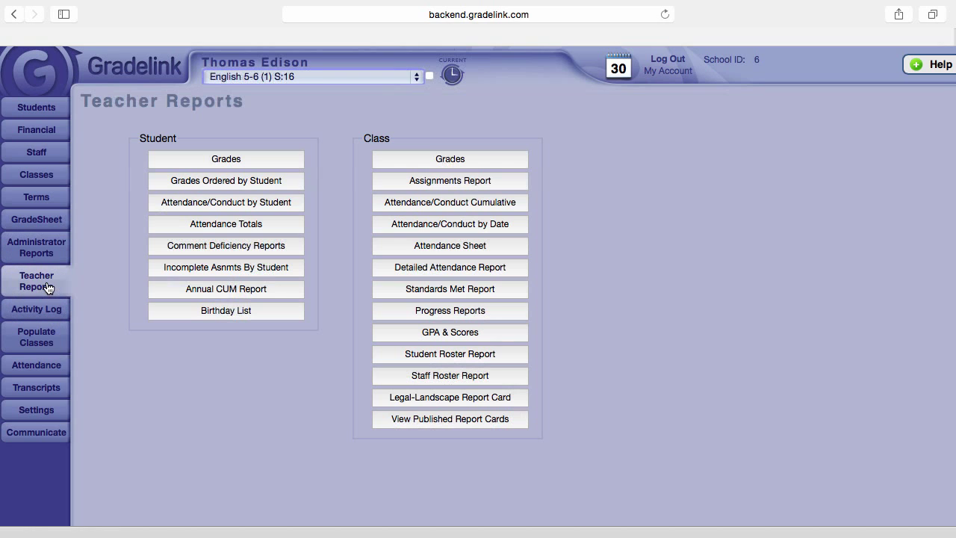
left_click(416, 80)
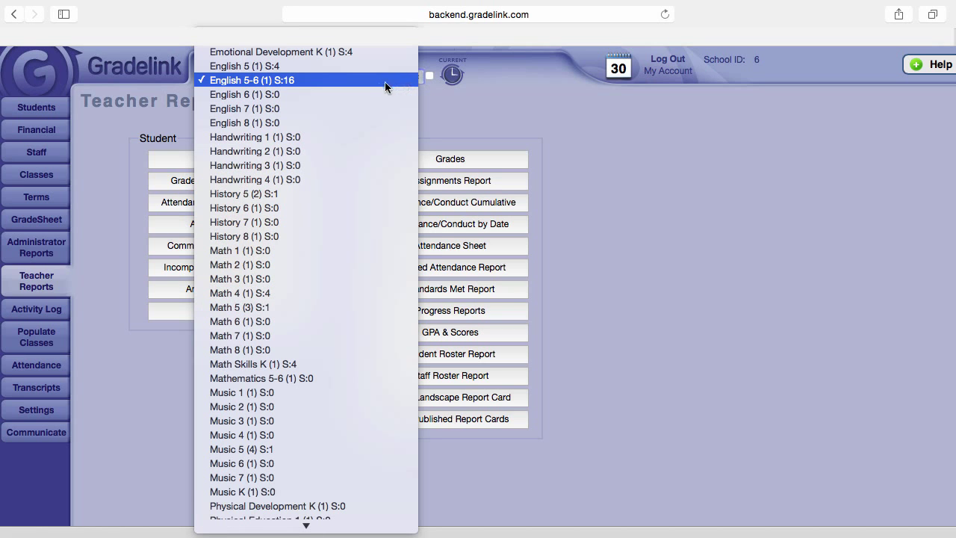
left_click(295, 82)
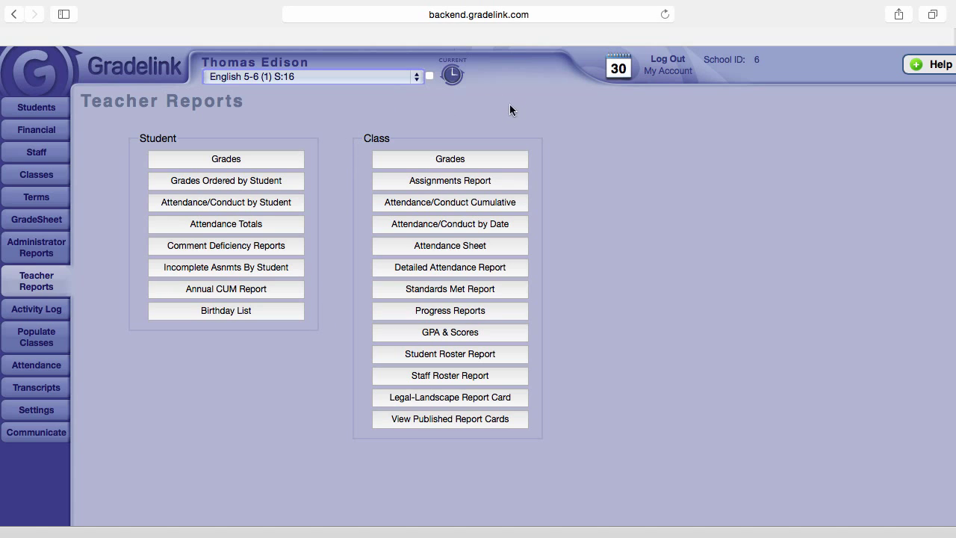
left_click(476, 294)
Step: Show the criteria and student averages for standard 6.RL.1 in the report
left_click(475, 292)
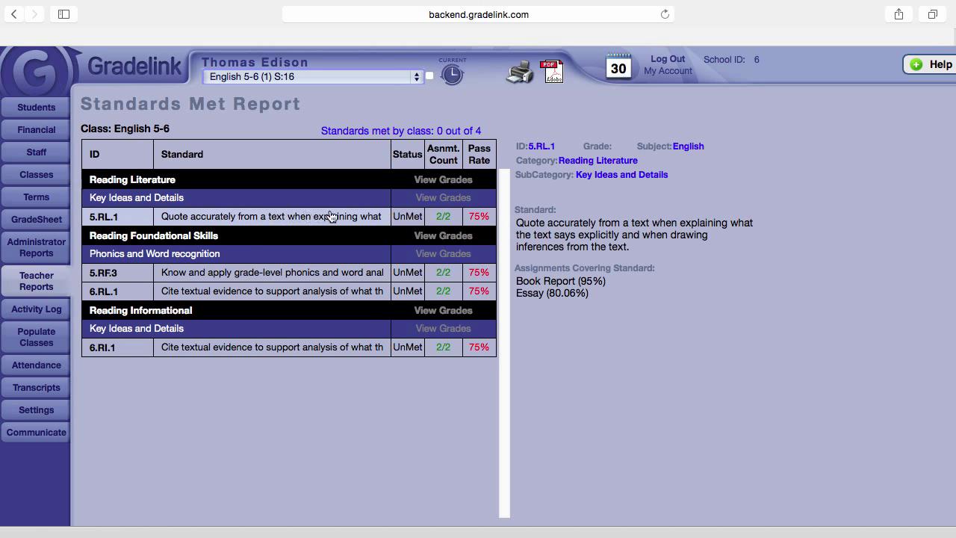
Step: Show 5.RL.1's criteria and per-student averages against the 85% minimum
left_click(390, 216)
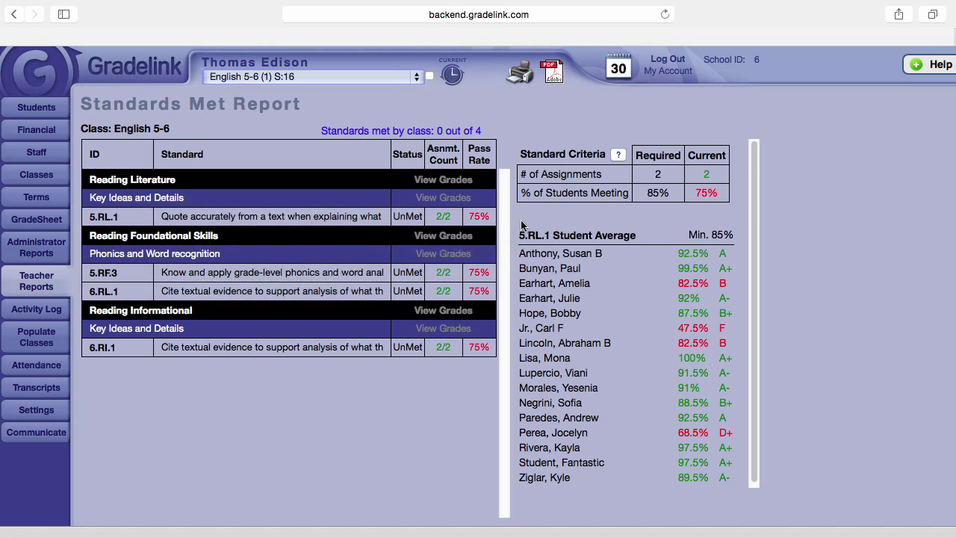
Step: Show student averages for Key Ideas and Details, then for Reading Literature
left_click(489, 203)
left_click(488, 179)
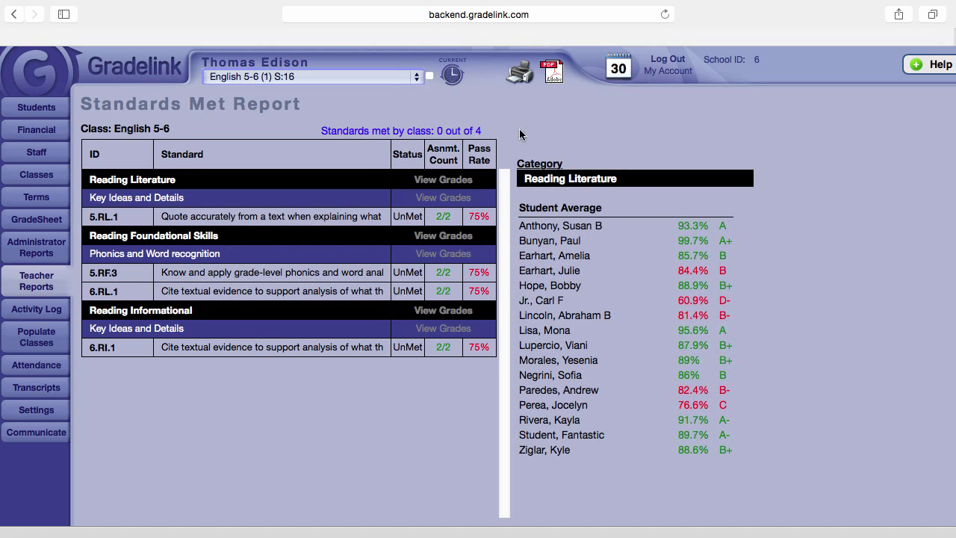